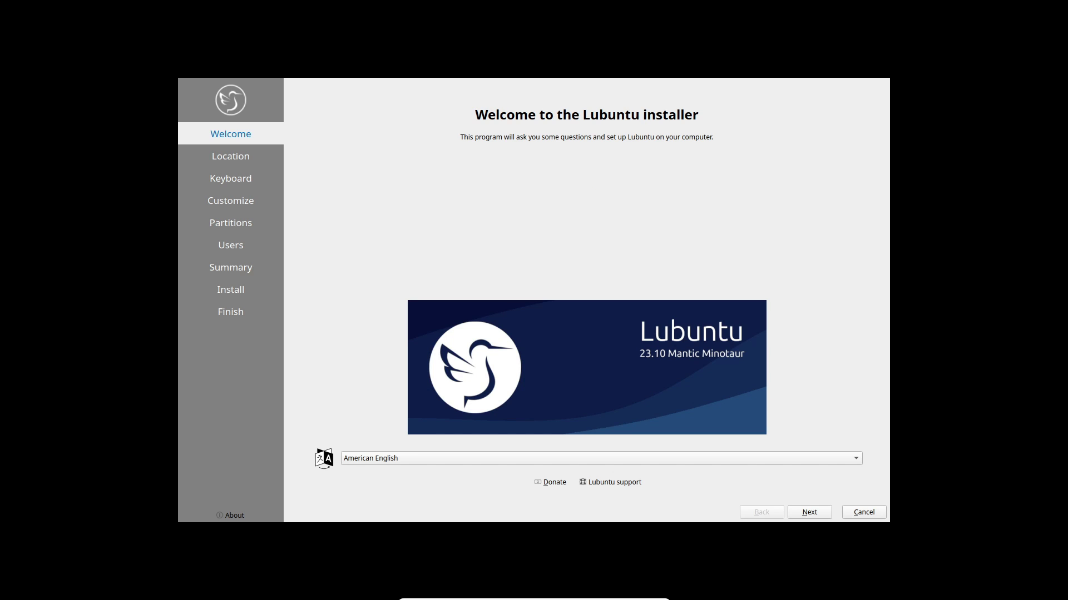
Step: Advance past the welcome, location and partitioning pages with an Asian time zone
{"action": "key", "text": "alt+n"}
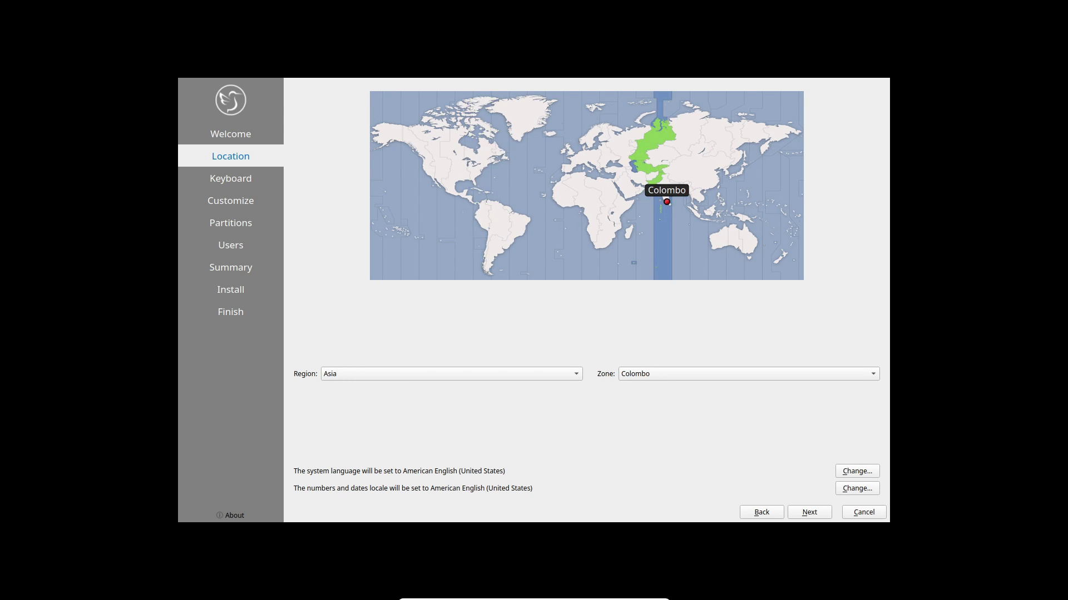
{"action": "key", "text": "alt+n"}
{"action": "key", "text": "alt+n"}
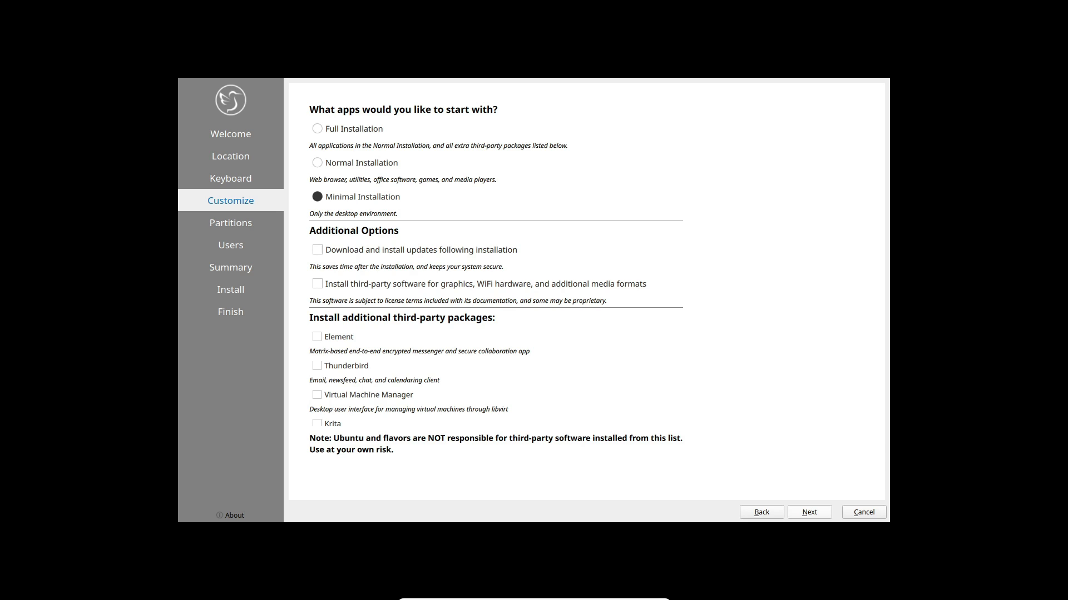
{"action": "key", "text": "alt+n"}
{"action": "key", "text": "alt+n"}
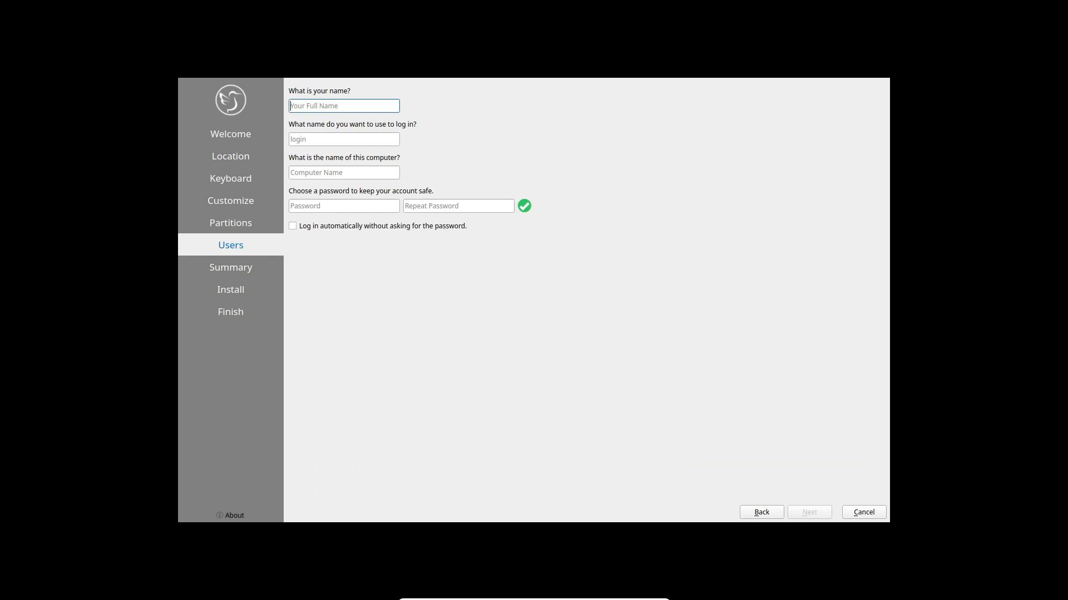
Step: Fill in the user's name, the login and the account password on the Users page
{"action": "type", "text": "code"}
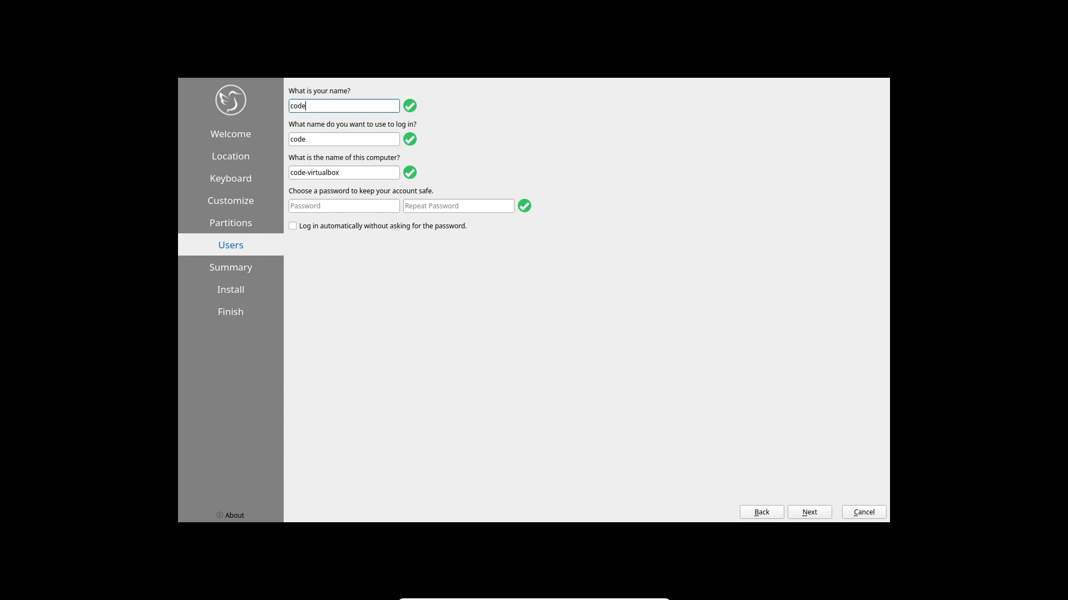
{"action": "key", "text": "Tab"}
{"action": "key", "text": "Tab"}
{"action": "key", "text": "Tab"}
{"action": "type", "text": "12345"}
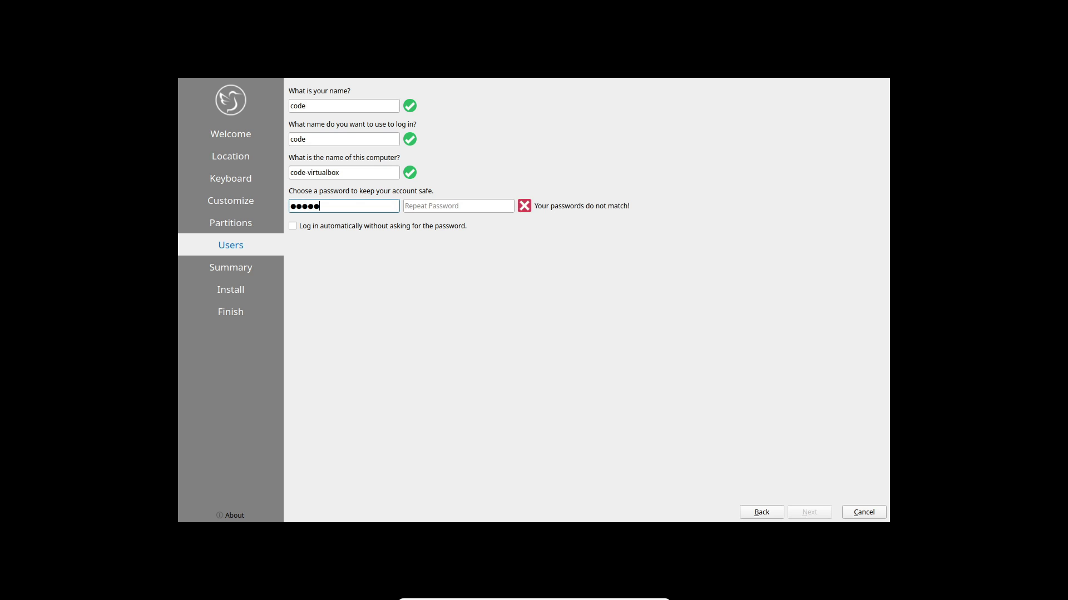
{"action": "key", "text": "Tab"}
{"action": "type", "text": "12345"}
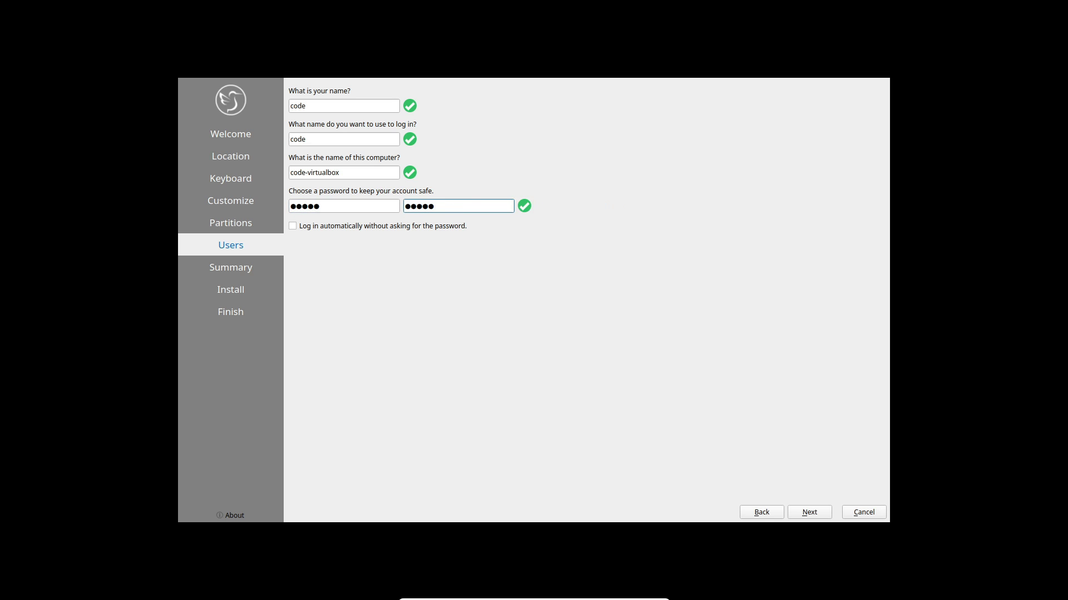
Step: Review the summary and confirm installing Lubuntu onto the disk
{"action": "key", "text": "alt+n"}
{"action": "key", "text": "alt+i"}
{"action": "key", "text": "Return"}
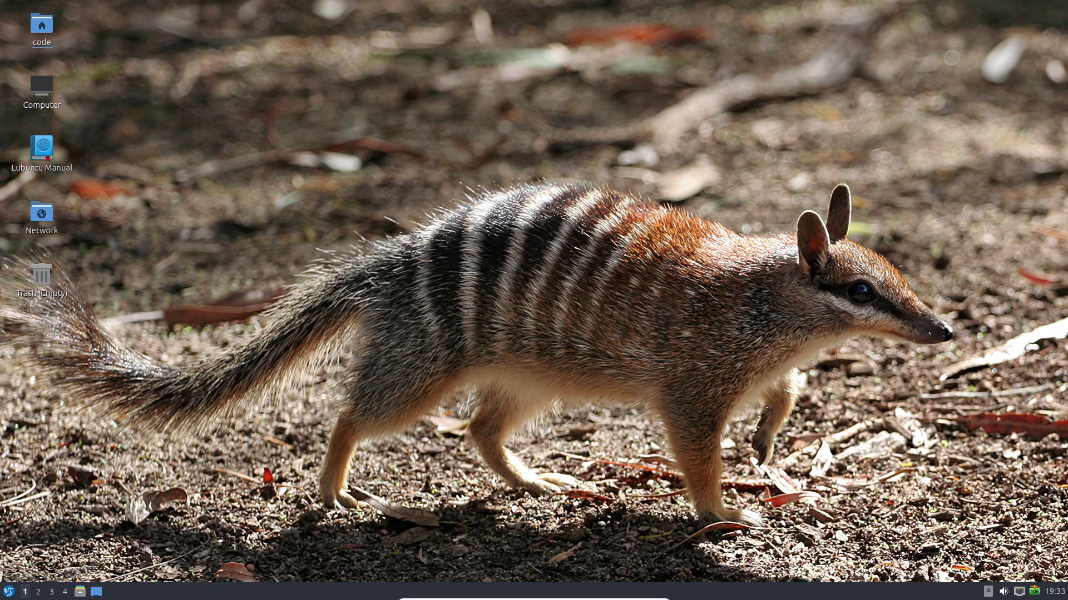
Step: Launch QTerminal on workspace 3 and run neofetch to show the system summary
{"action": "key", "text": "ctrl+F3"}
{"action": "key", "text": "alt+F1"}
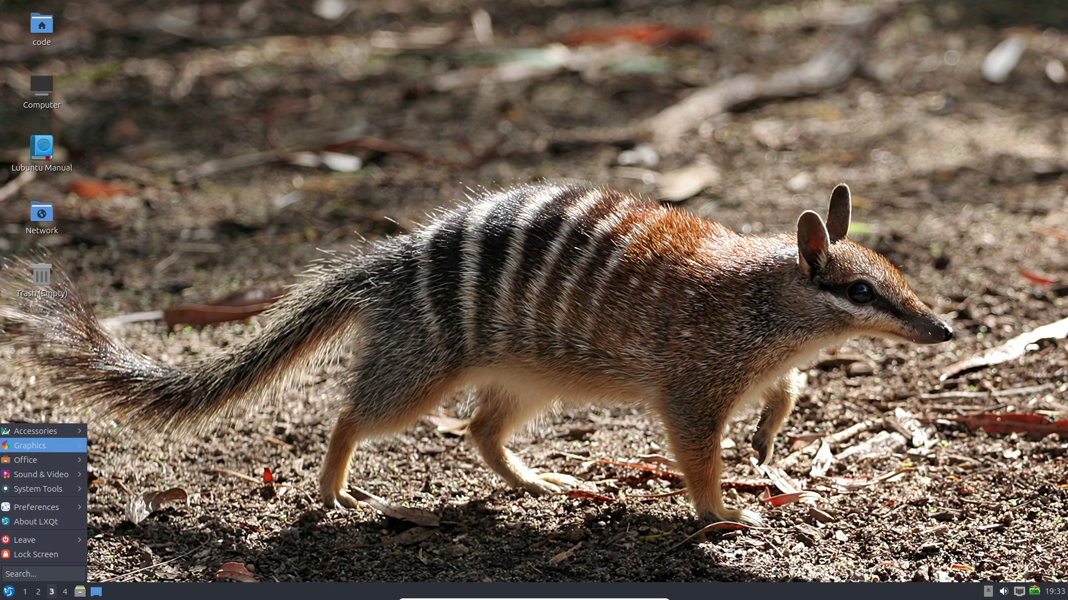
{"action": "type", "text": "termin"}
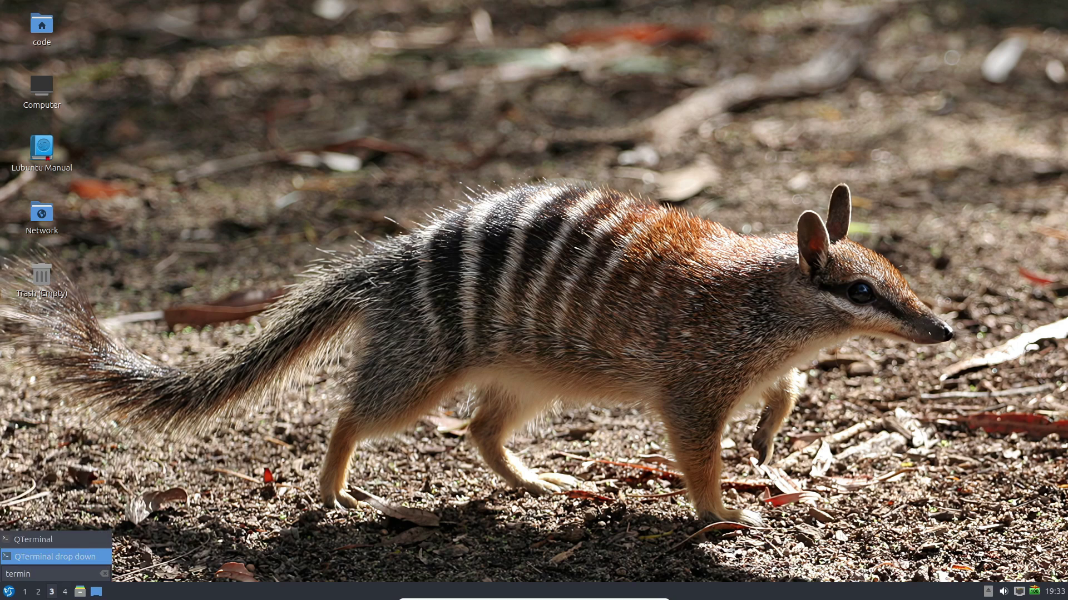
{"action": "key", "text": "Return"}
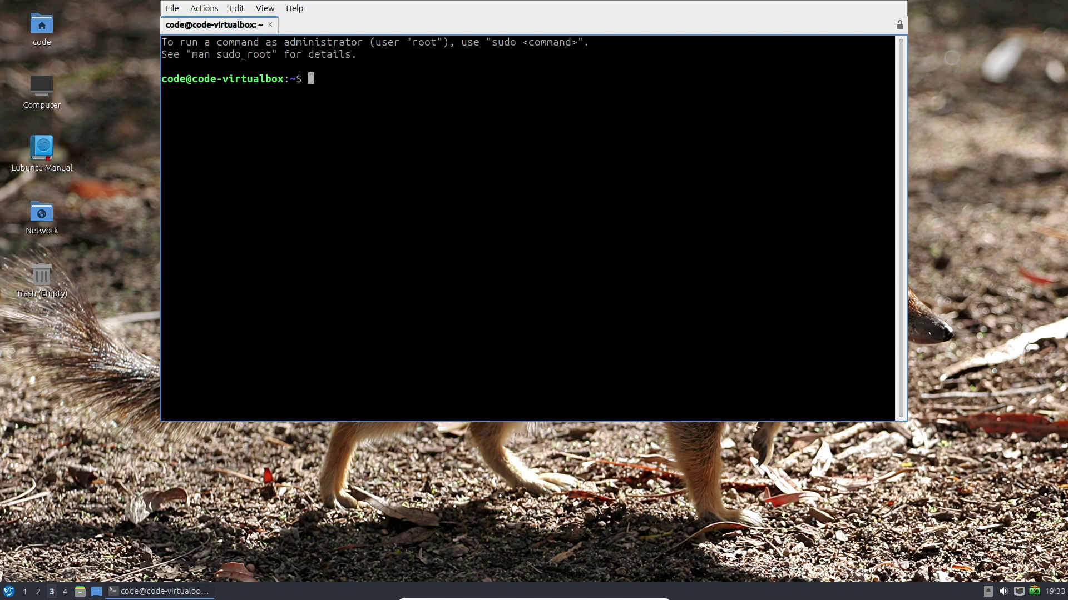
{"action": "type", "text": "neofetch"}
{"action": "key", "text": "Return"}
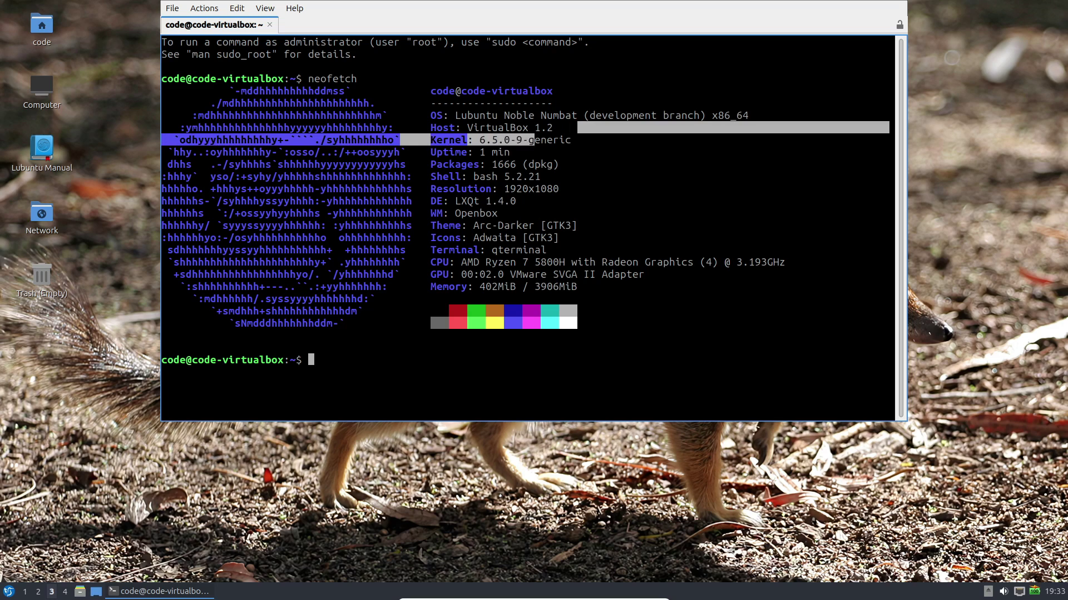
{"action": "left_click_drag", "start_coordinate": [473, 115], "coordinate": [645, 115]}
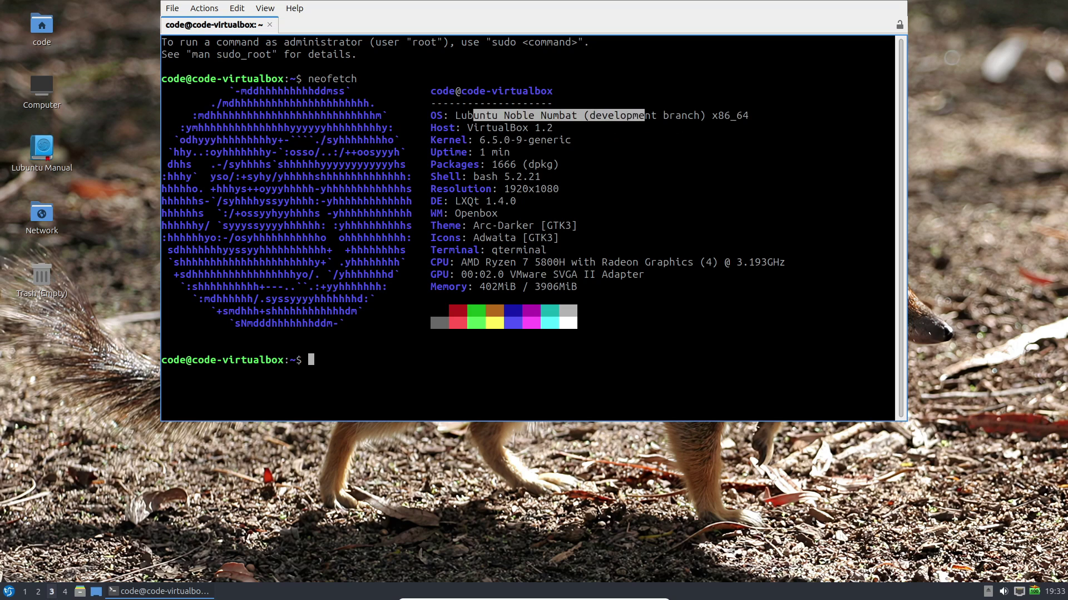
Step: Run htop, close that terminal, then launch htop from the menu search
{"action": "type", "text": "htop"}
{"action": "key", "text": "Return"}
{"action": "key", "text": "alt+F4"}
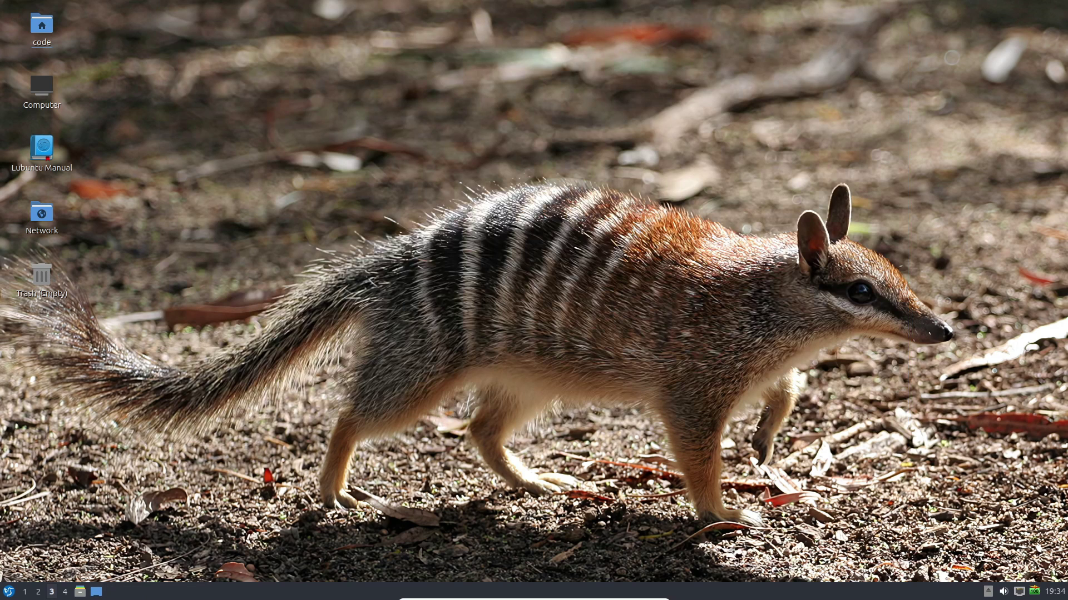
{"action": "key", "text": "super"}
{"action": "type", "text": "htop"}
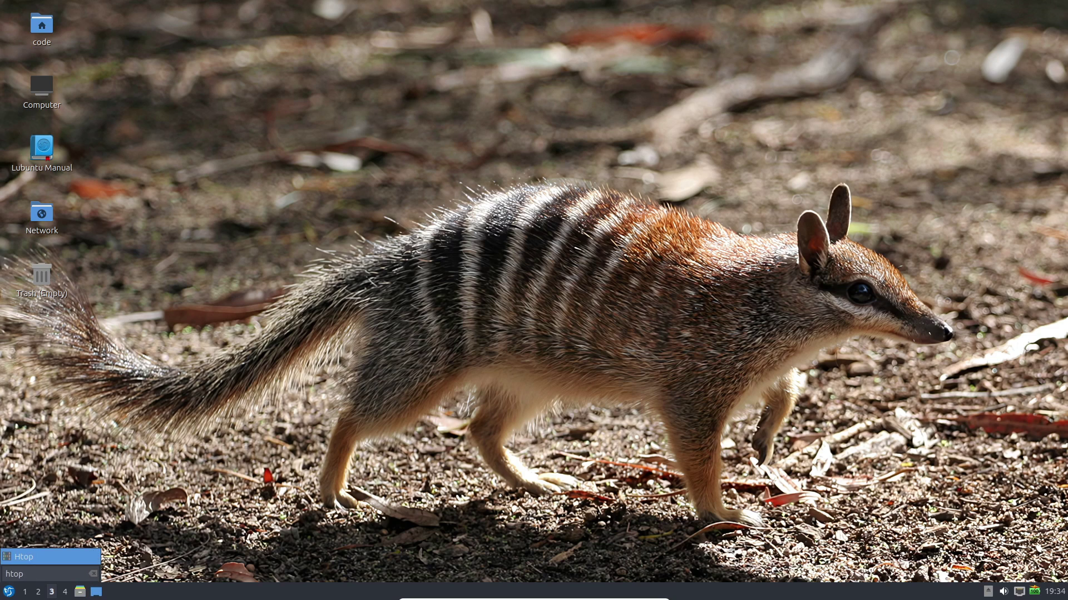
{"action": "key", "text": "Return"}
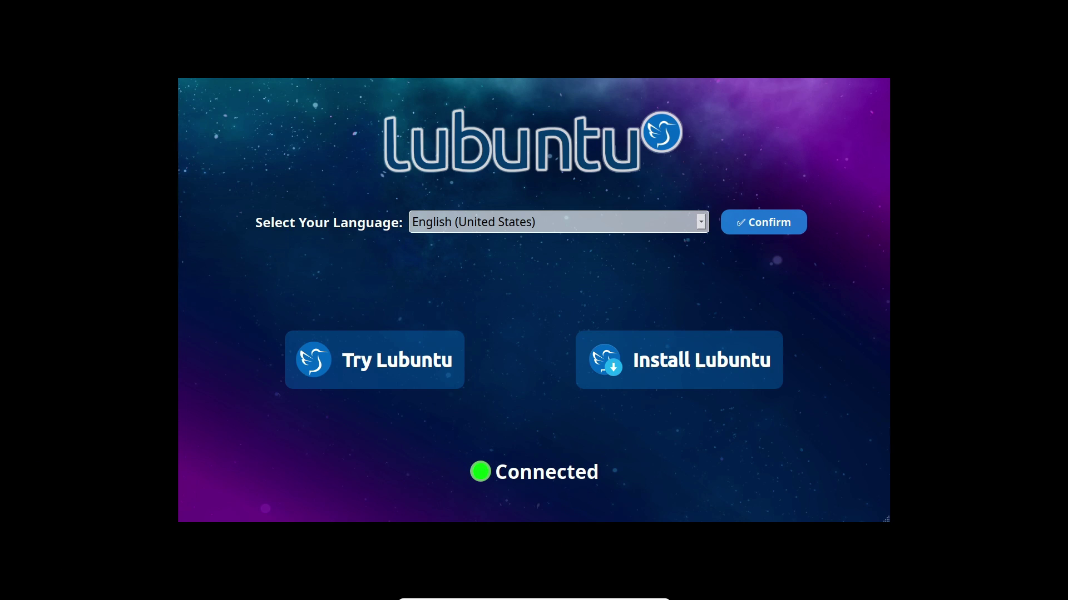
Step: Confirm English (United States) as the live session language
{"action": "left_click", "coordinate": [763, 222]}
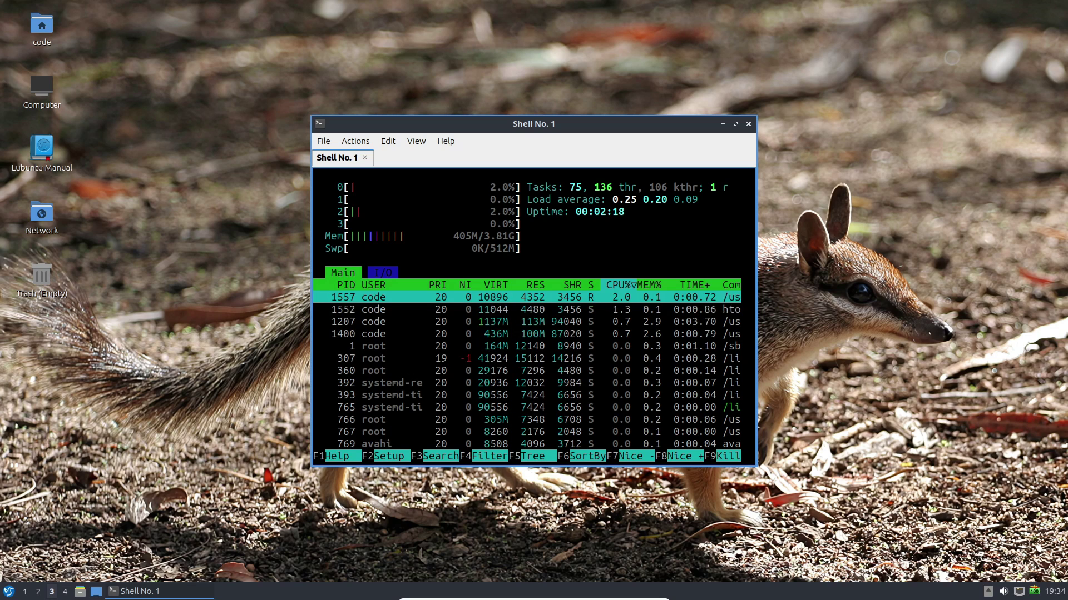
Step: Close the Shell No. 1 terminal running htop, dealing with the exit confirmation prompt
{"action": "key", "text": "alt+F4"}
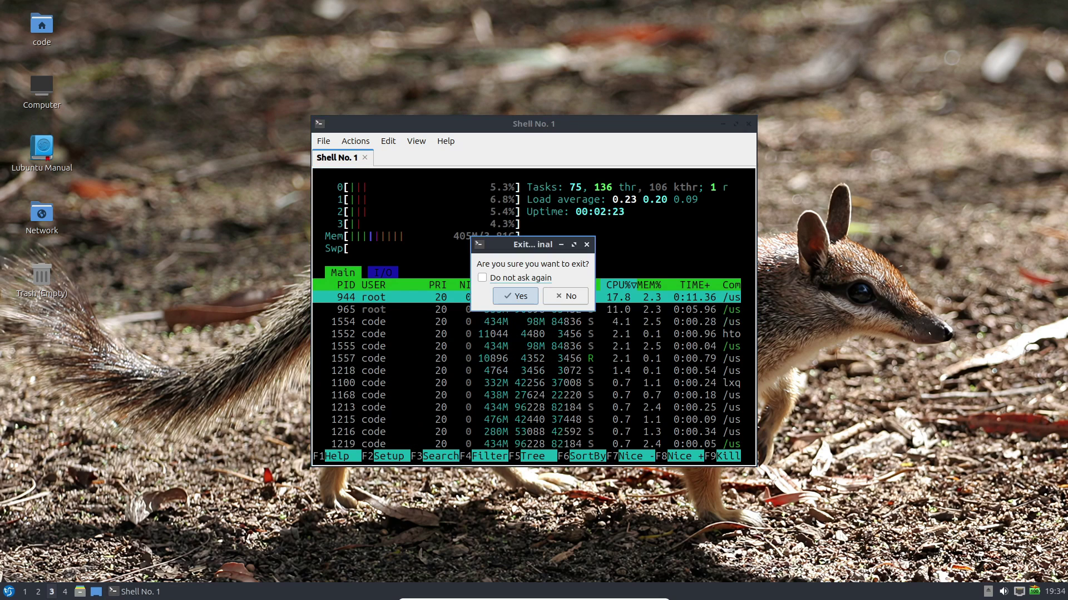
{"action": "key", "text": "Escape"}
{"action": "key", "text": "alt+F4"}
Step: Confirm the terminal exit and browse the Accessories apps down to Redshift
{"action": "key", "text": "Return"}
{"action": "key", "text": "super"}
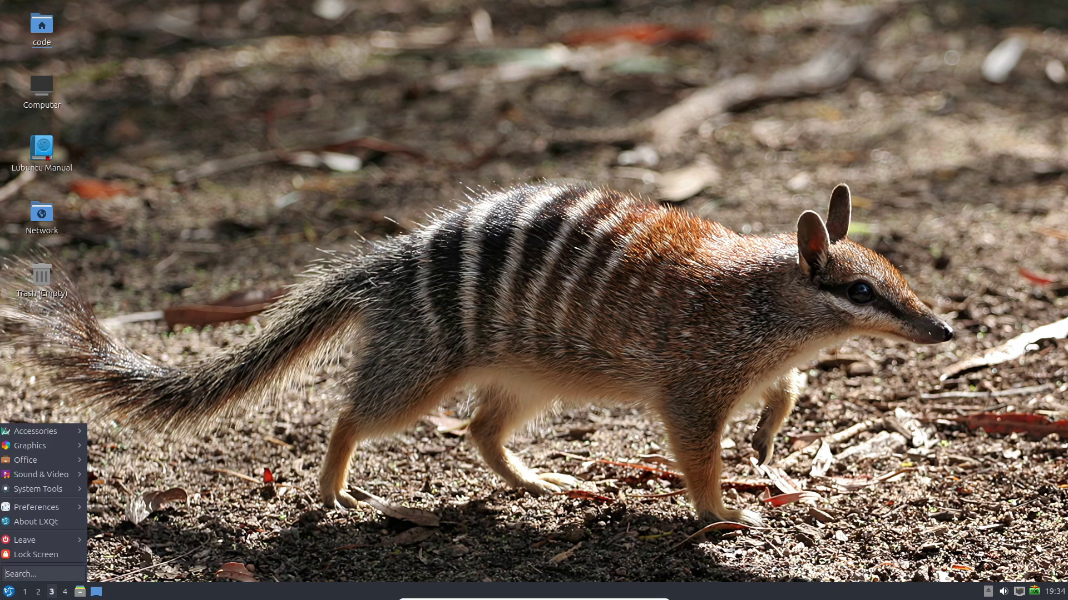
{"action": "key", "text": "Down"}
{"action": "key", "text": "Right"}
{"action": "key", "text": "Down"}
{"action": "key", "text": "Down"}
{"action": "key", "text": "Down"}
{"action": "key", "text": "Down"}
{"action": "key", "text": "Up"}
{"action": "key", "text": "Up"}
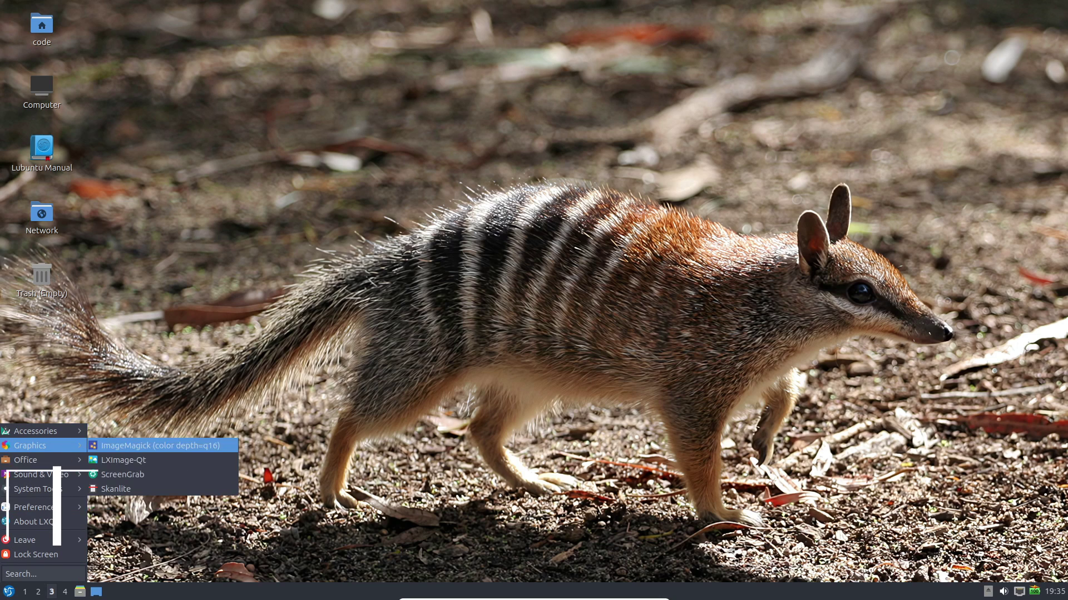
{"action": "key", "text": "Escape"}
Step: Launch the appearance configuration from Preferences > LXQt Settings
{"action": "key", "text": "Right"}
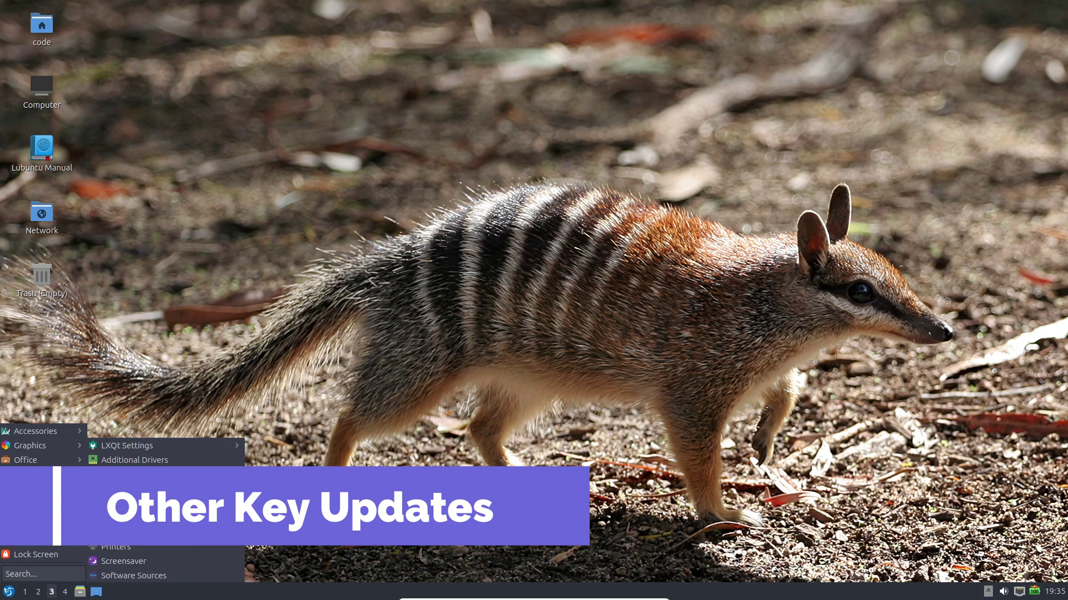
{"action": "key", "text": "Left"}
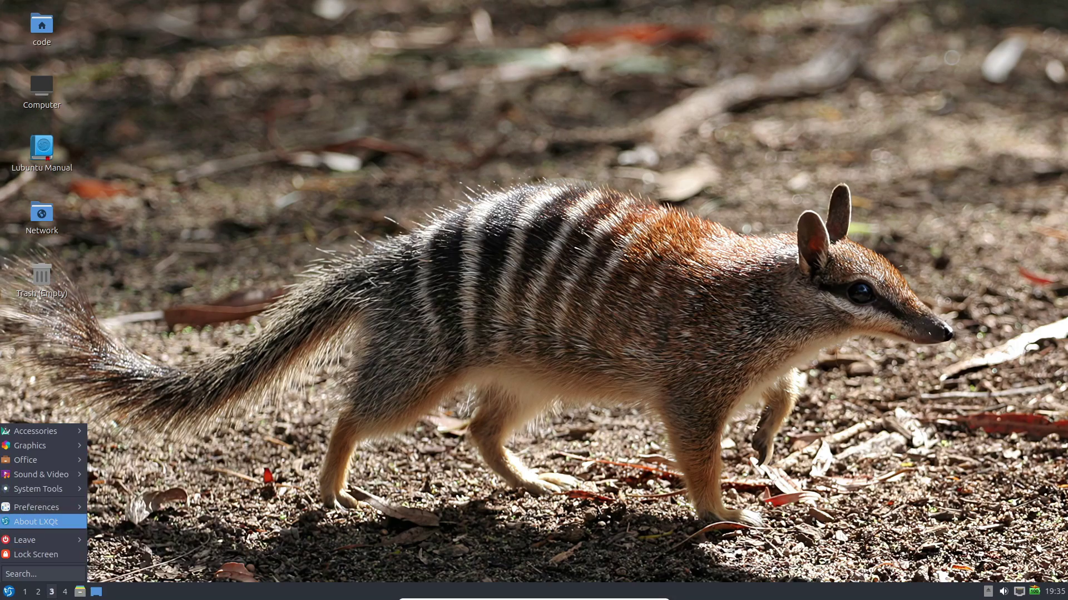
{"action": "key", "text": "Right"}
{"action": "key", "text": "Right"}
{"action": "key", "text": "Right"}
{"action": "key", "text": "Left"}
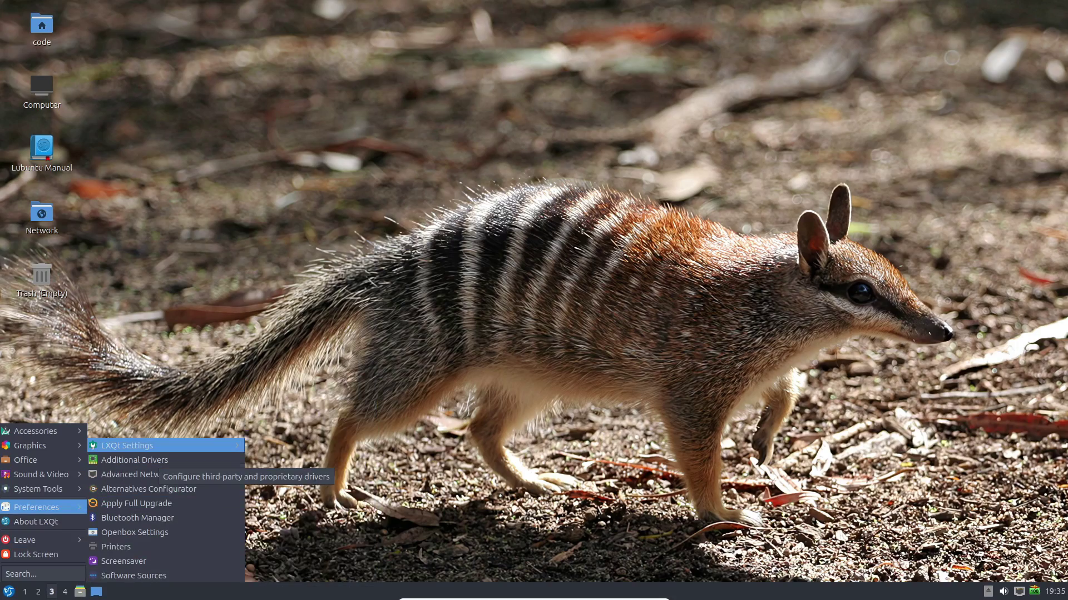
{"action": "key", "text": "Right"}
{"action": "key", "text": "Return"}
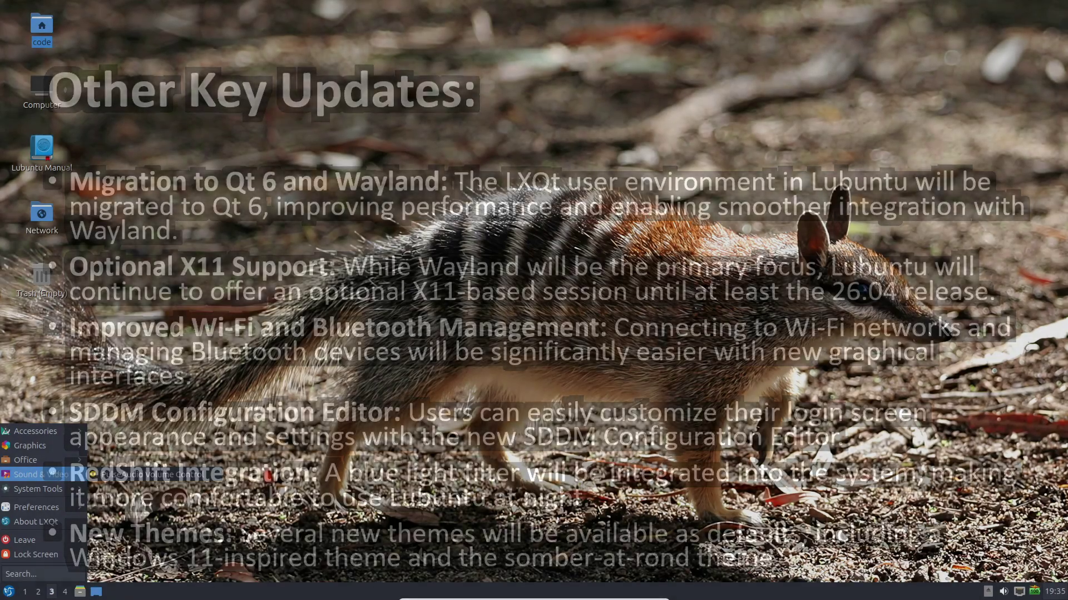
{"action": "key", "text": "Up"}
{"action": "key", "text": "Up"}
Step: Browse the Office and Accessories categories of the application menu
{"action": "key", "text": "Right"}
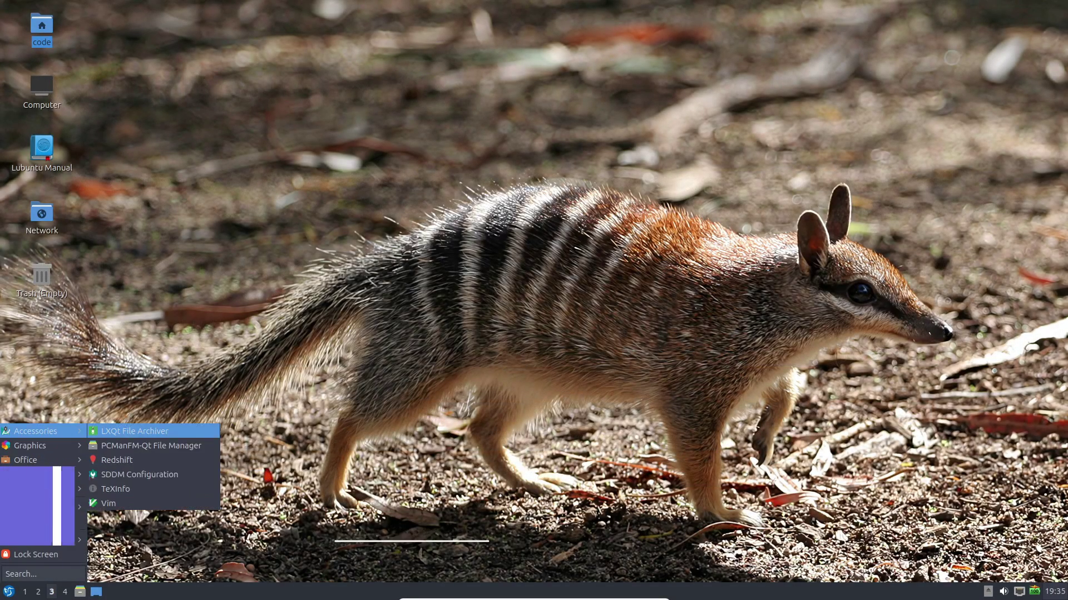
{"action": "key", "text": "Down"}
{"action": "key", "text": "Left"}
{"action": "key", "text": "Down"}
{"action": "key", "text": "Down"}
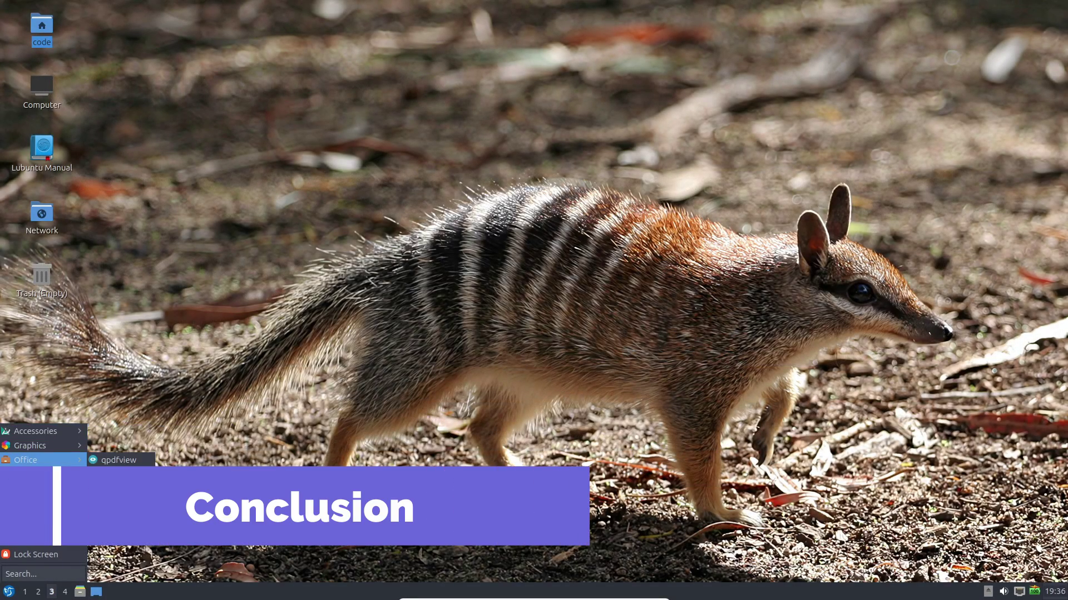
{"action": "right_click", "coordinate": [362, 275]}
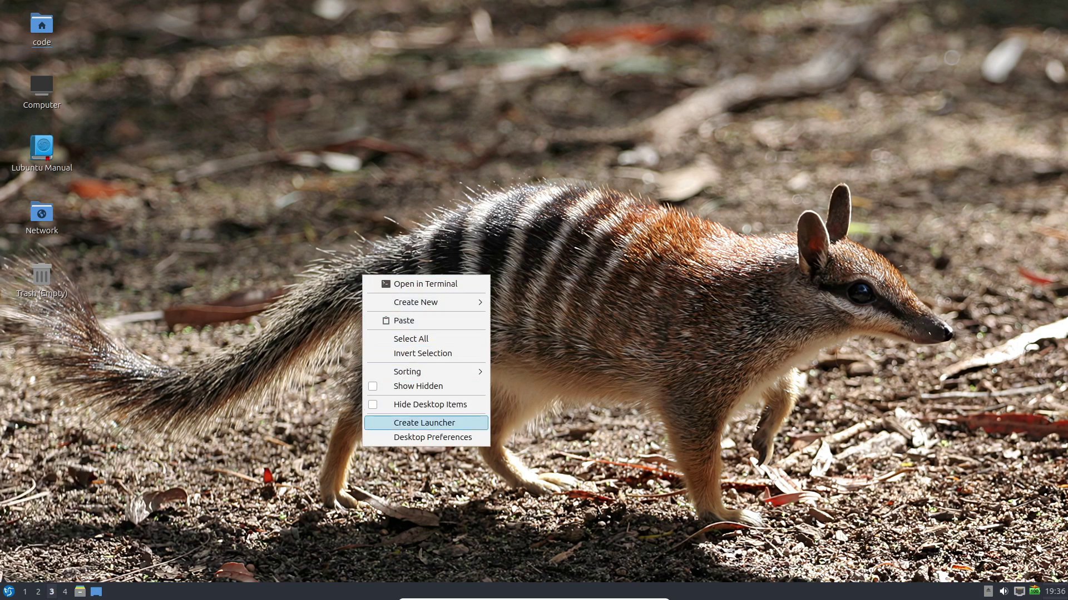
{"action": "key", "text": "Down"}
{"action": "key", "text": "Return"}
{"action": "key", "text": "ctrl+Tab"}
{"action": "key", "text": "ctrl+Tab"}
{"action": "key", "text": "ctrl+Tab"}
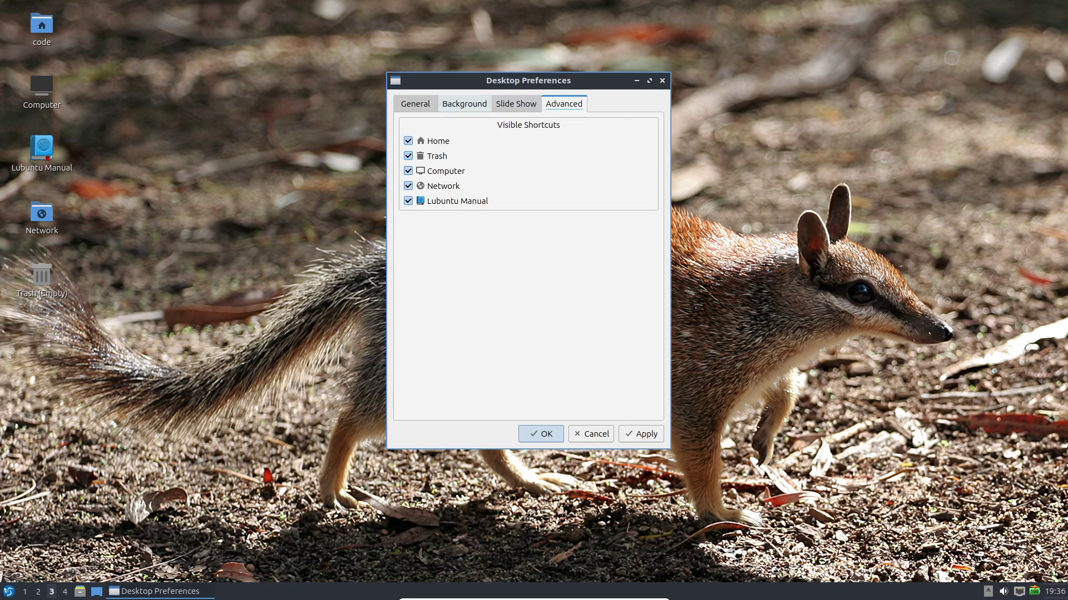
{"action": "key", "text": "ctrl+shift+Tab"}
{"action": "key", "text": "ctrl+shift+Tab"}
{"action": "key", "text": "Tab"}
{"action": "key", "text": "space"}
{"action": "key", "text": "Return"}
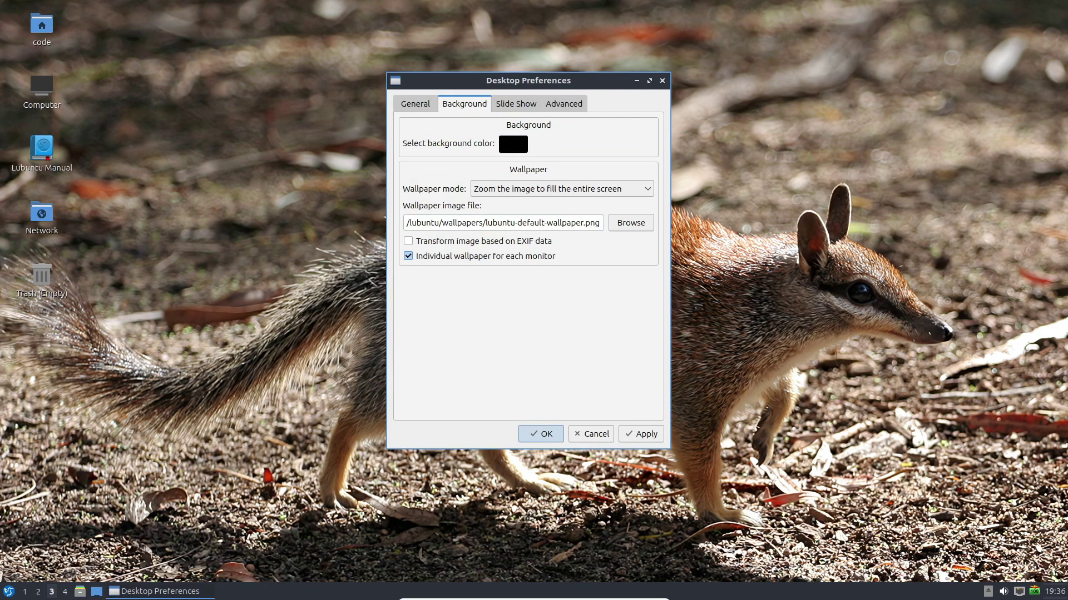
{"action": "key", "text": "Tab"}
{"action": "key", "text": "Tab"}
{"action": "key", "text": "space"}
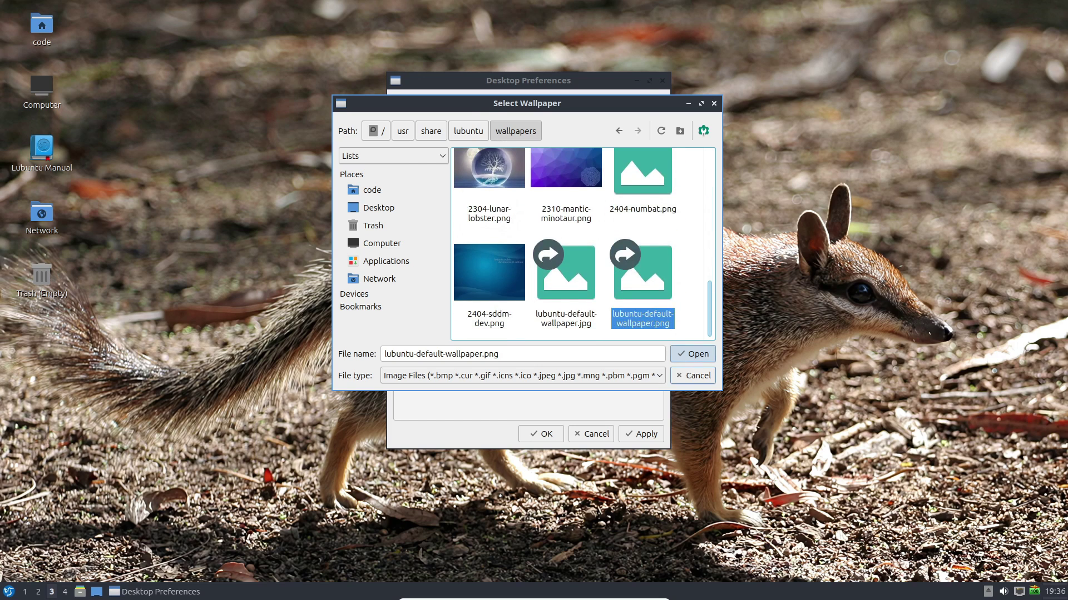
{"action": "key", "text": "Return"}
{"action": "key", "text": "ctrl+shift+Tab"}
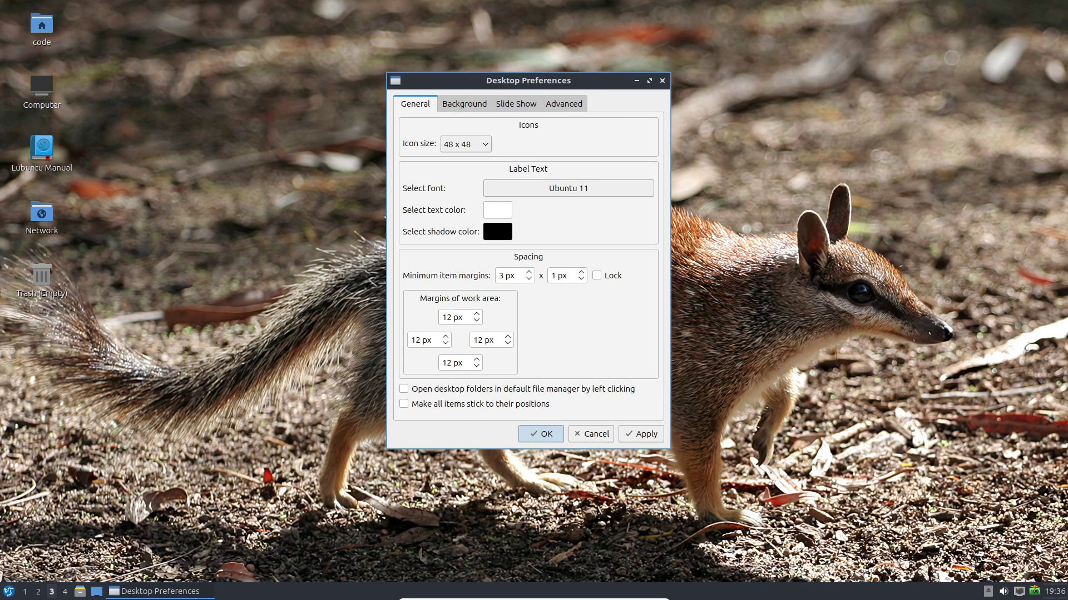
{"action": "key", "text": "Escape"}
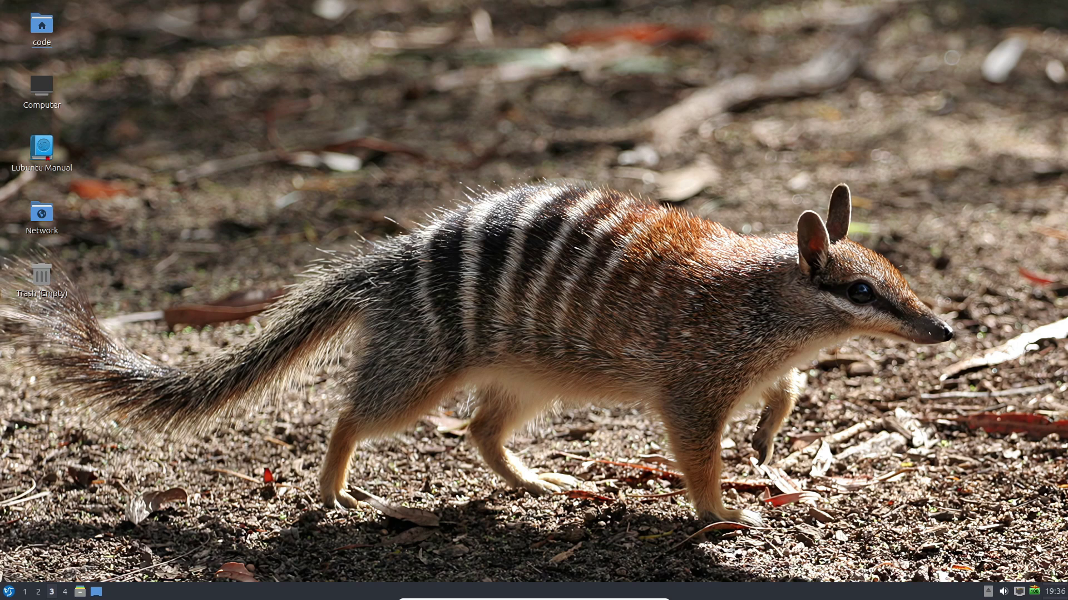
Step: Browse the Accessories apps in the application menu, reaching the TeXInfo entry
{"action": "key", "text": "super"}
{"action": "key", "text": "Down"}
{"action": "key", "text": "Down"}
{"action": "key", "text": "Right"}
{"action": "key", "text": "Down"}
{"action": "key", "text": "Down"}
{"action": "key", "text": "Down"}
{"action": "key", "text": "Down"}
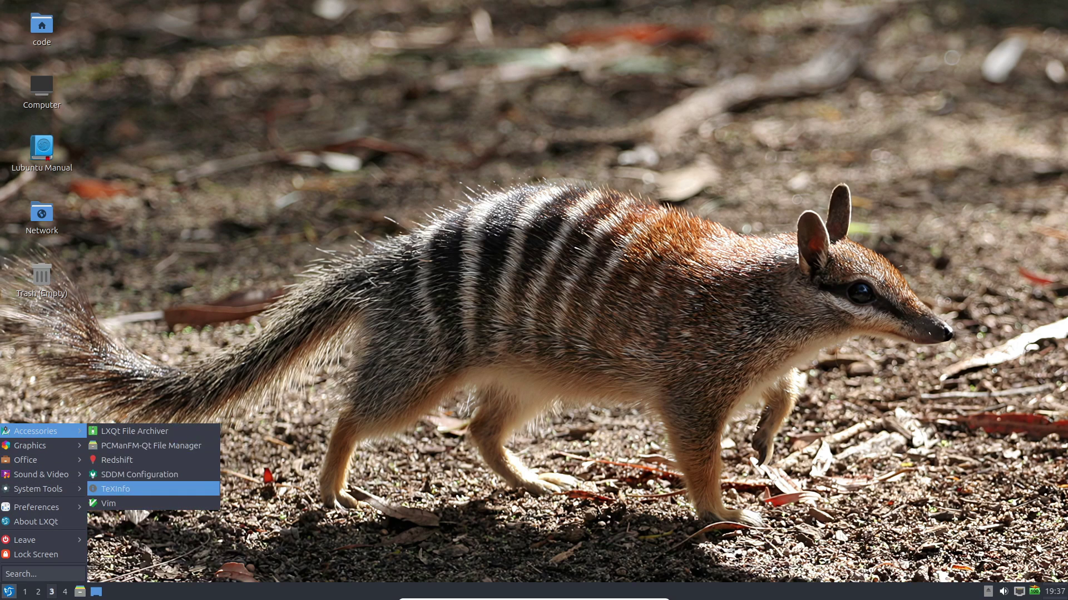
{"action": "key", "text": "Down"}
{"action": "key", "text": "Up"}
{"action": "key", "text": "Up"}
{"action": "key", "text": "Up"}
{"action": "key", "text": "Left"}
{"action": "key", "text": "Down"}
{"action": "key", "text": "Down"}
{"action": "key", "text": "Right"}
{"action": "key", "text": "Escape"}
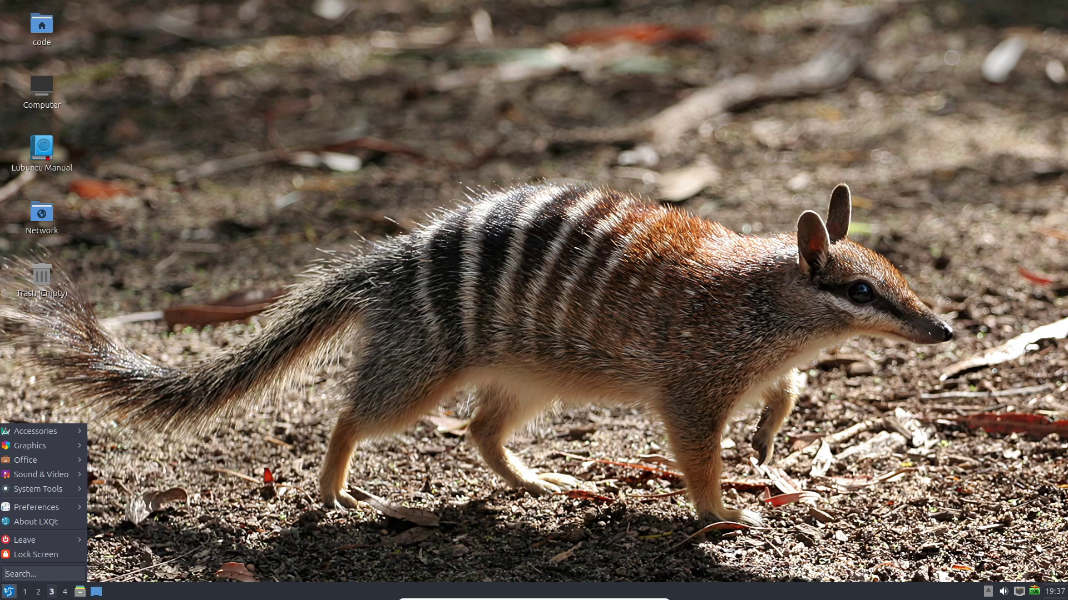
Step: Search the menu for 's' and look through the results
{"action": "type", "text": "s"}
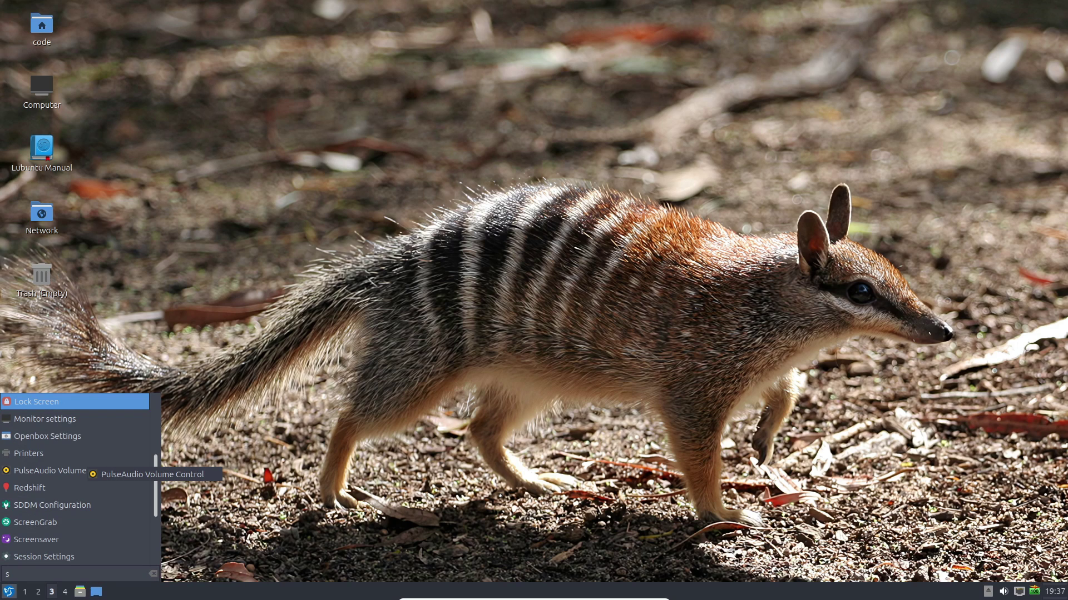
{"action": "key", "text": "Down"}
{"action": "key", "text": "Down"}
{"action": "key", "text": "Down"}
{"action": "key", "text": "Down"}
{"action": "key", "text": "Down"}
{"action": "key", "text": "Down"}
{"action": "key", "text": "Down"}
{"action": "key", "text": "Down"}
{"action": "key", "text": "Down"}
{"action": "key", "text": "Down"}
{"action": "key", "text": "Down"}
{"action": "key", "text": "Down"}
{"action": "key", "text": "Down"}
{"action": "key", "text": "Down"}
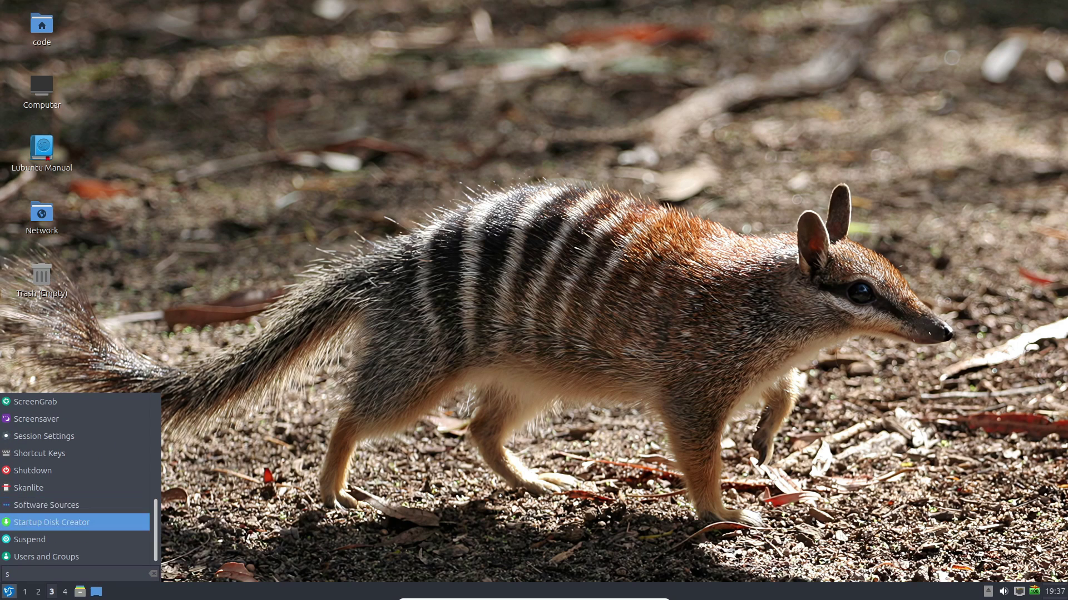
{"action": "key", "text": "Down"}
{"action": "key", "text": "Down"}
{"action": "key", "text": "Down"}
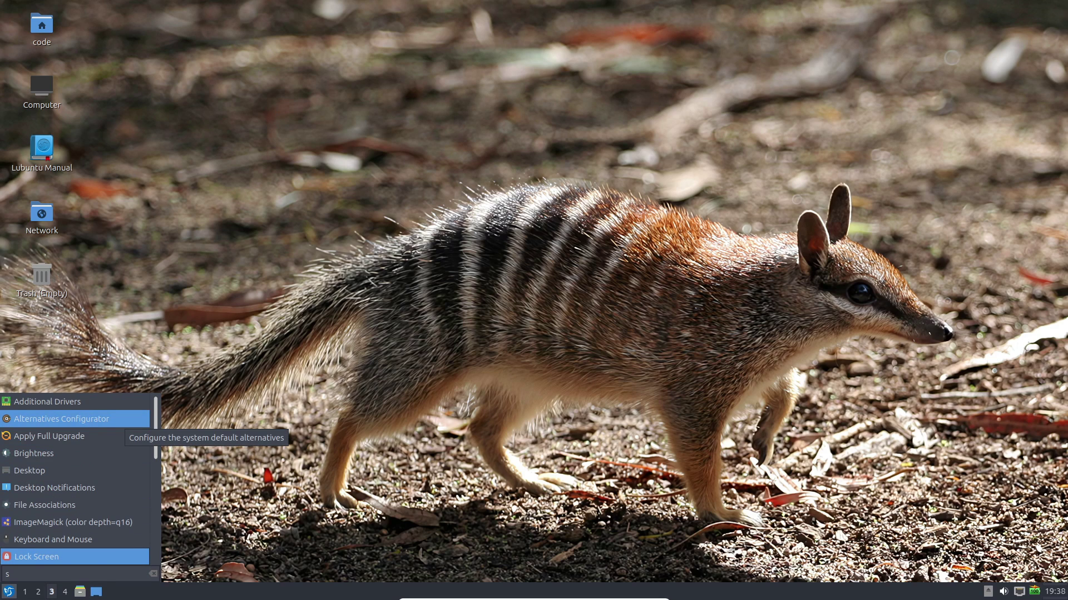
{"action": "key", "text": "Escape"}
Step: View the About LXQt pages showing LXQt 1.4.0 on Qt 5.15.10, then close it
{"action": "key", "text": "super"}
{"action": "key", "text": "Up"}
{"action": "key", "text": "Up"}
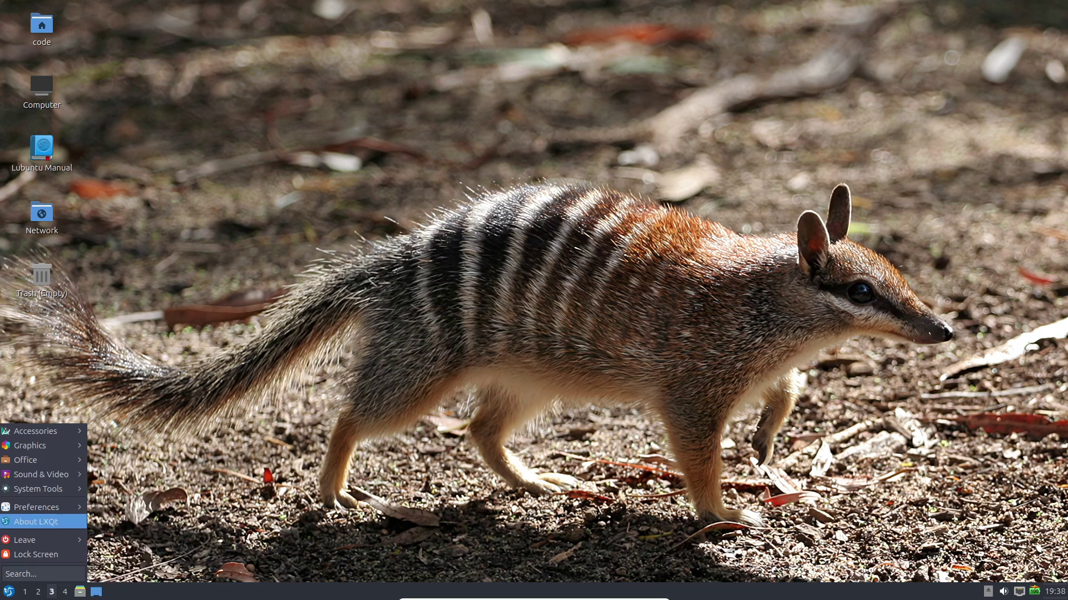
{"action": "key", "text": "Return"}
{"action": "key", "text": "Right"}
{"action": "key", "text": "Right"}
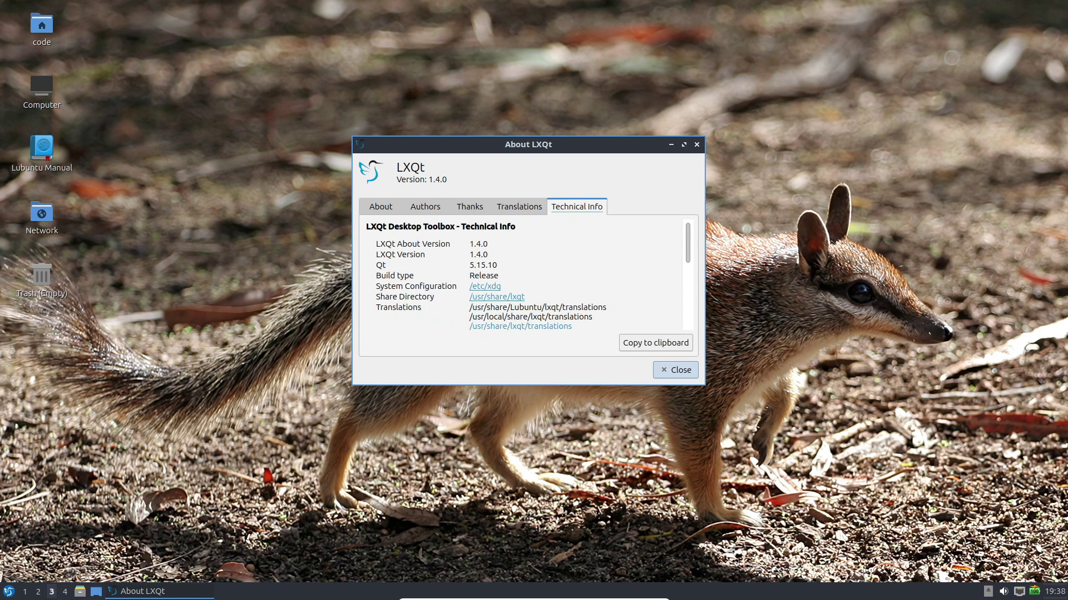
{"action": "key", "text": "Escape"}
{"action": "key", "text": "super"}
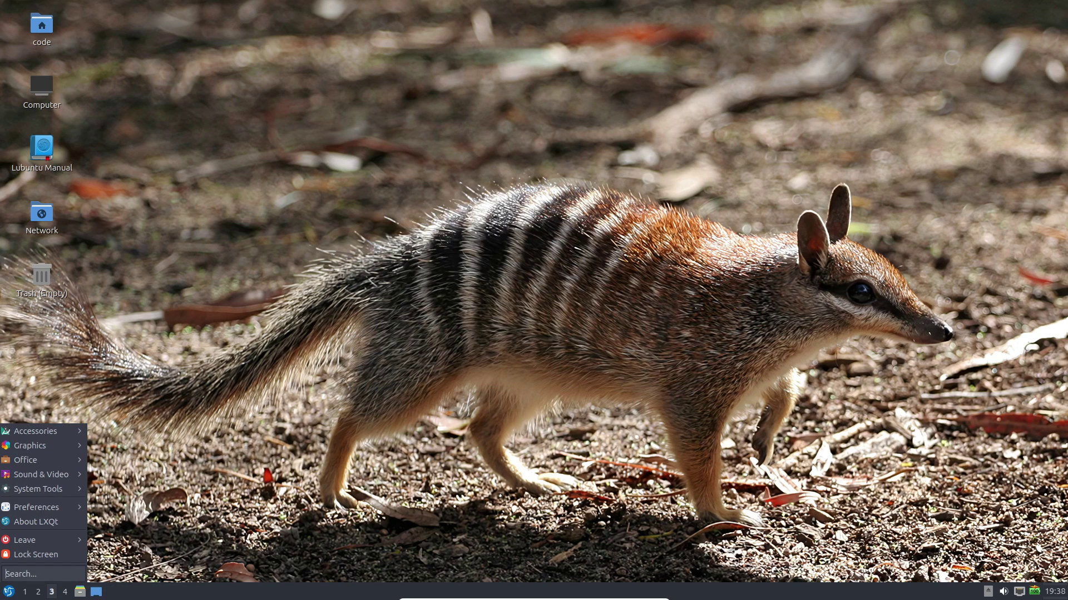